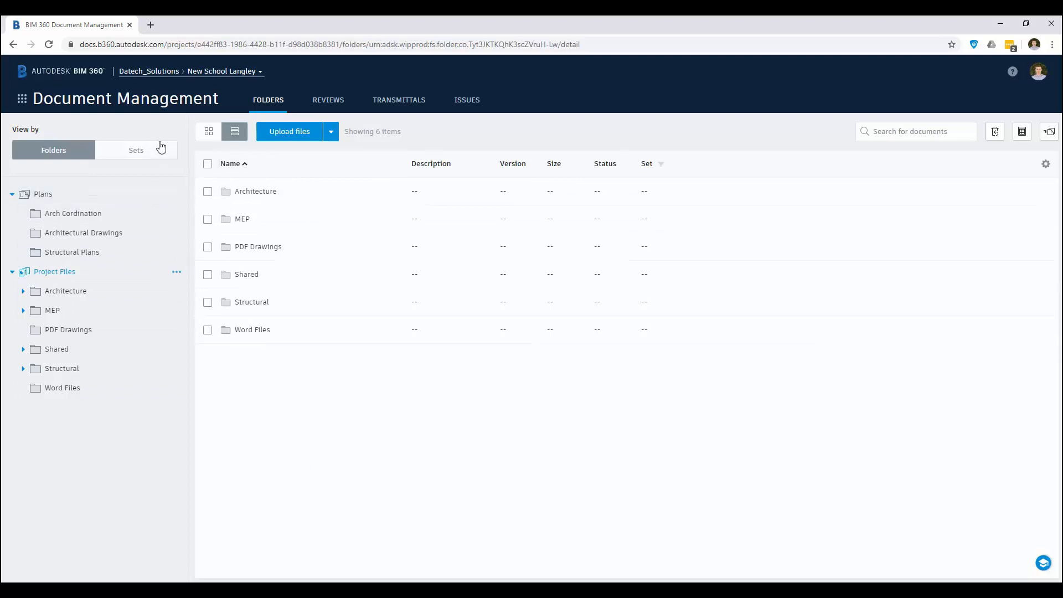
left_click(143, 105)
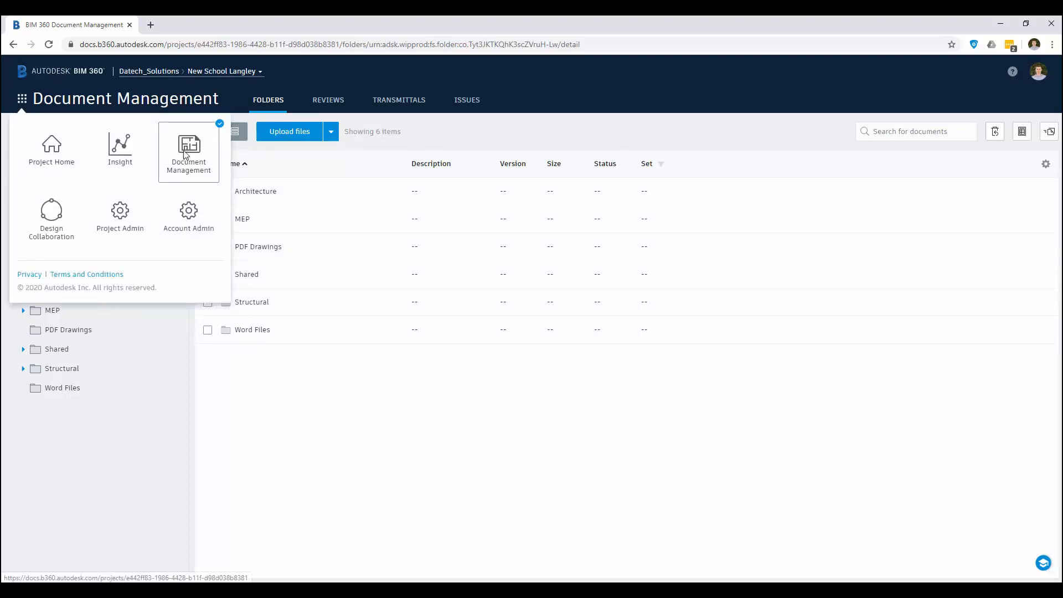
left_click(324, 405)
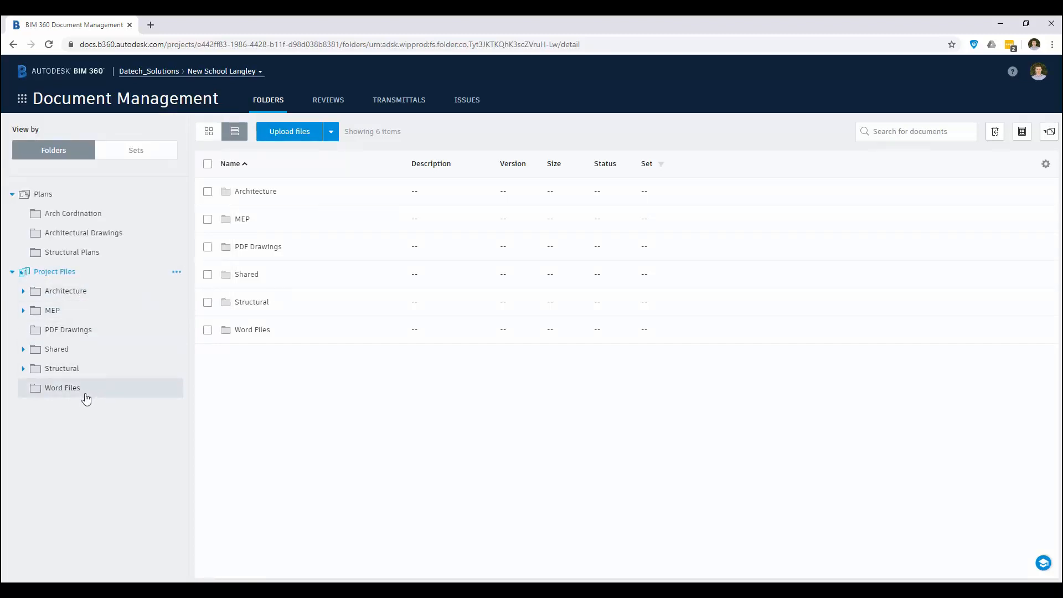
left_click(176, 273)
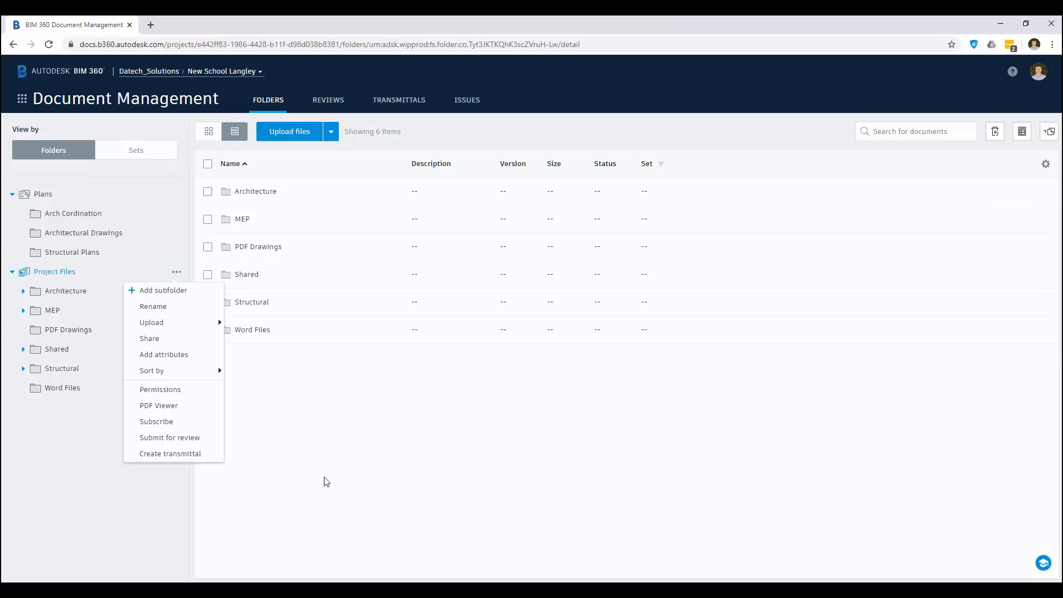
left_click(333, 440)
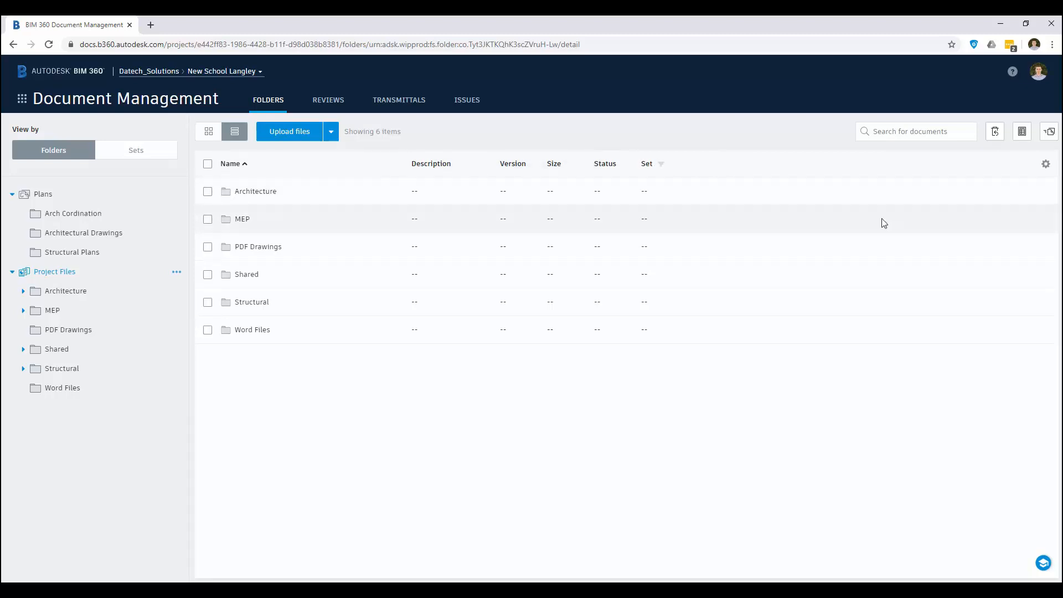
left_click(1046, 167)
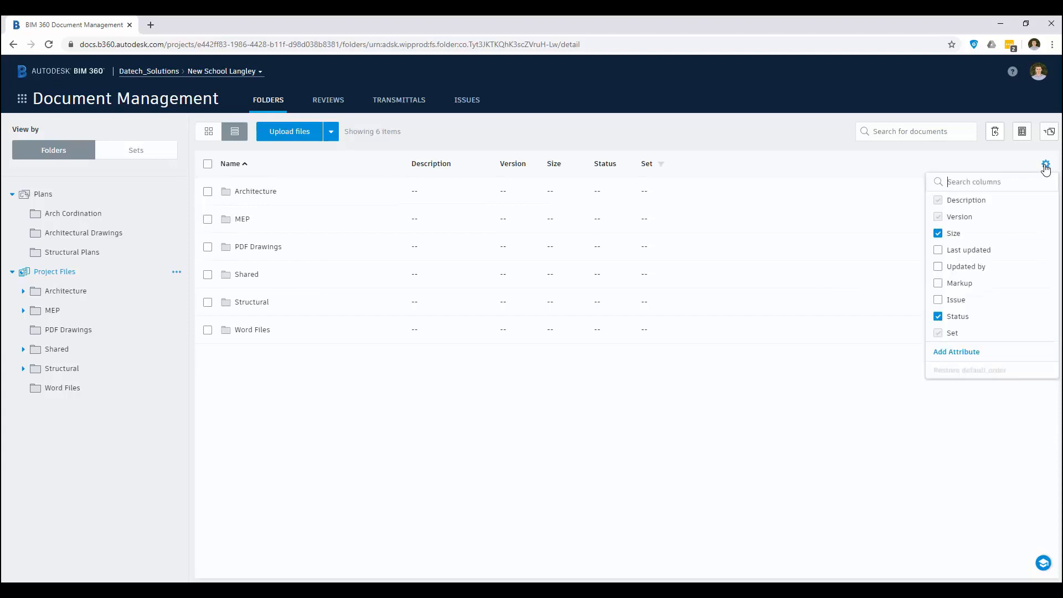
left_click(1046, 166)
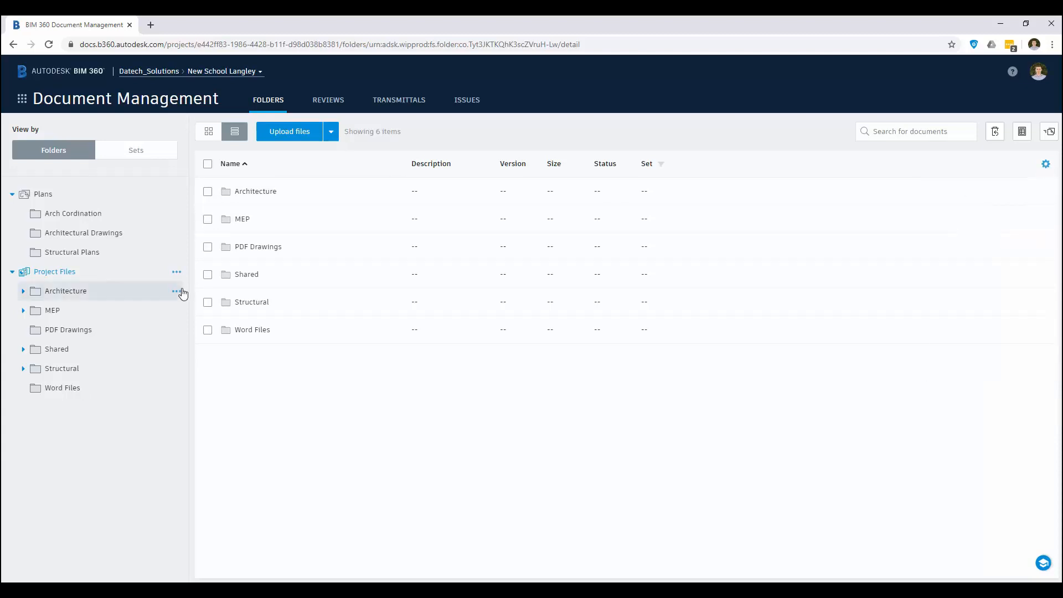
- Add a custom attribute named REVISION with type Text field to the Architecture folder
left_click(102, 294)
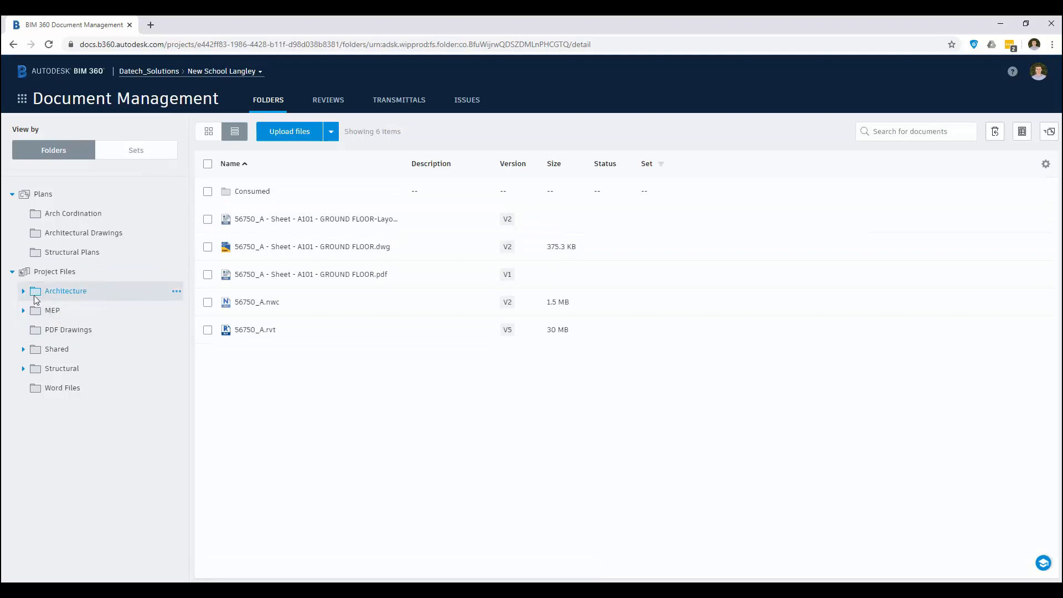
left_click(177, 293)
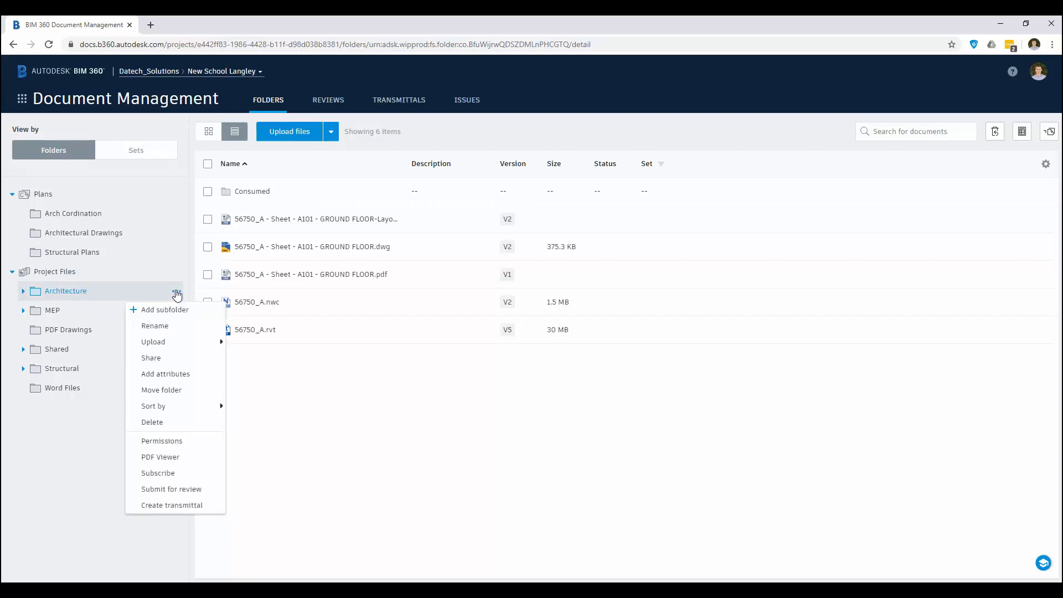
left_click(1043, 170)
left_click(1044, 167)
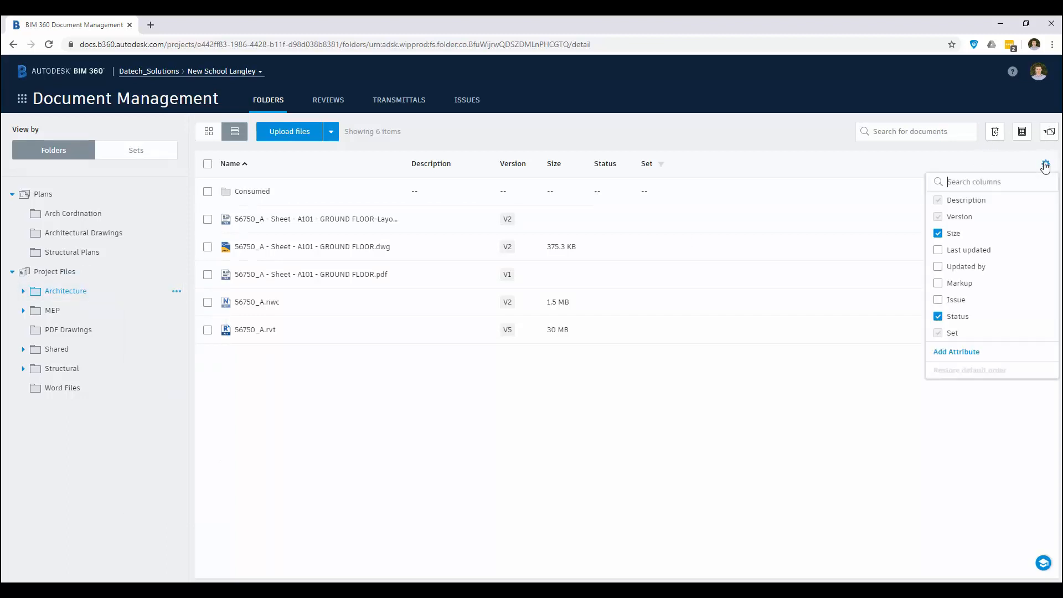
left_click(957, 352)
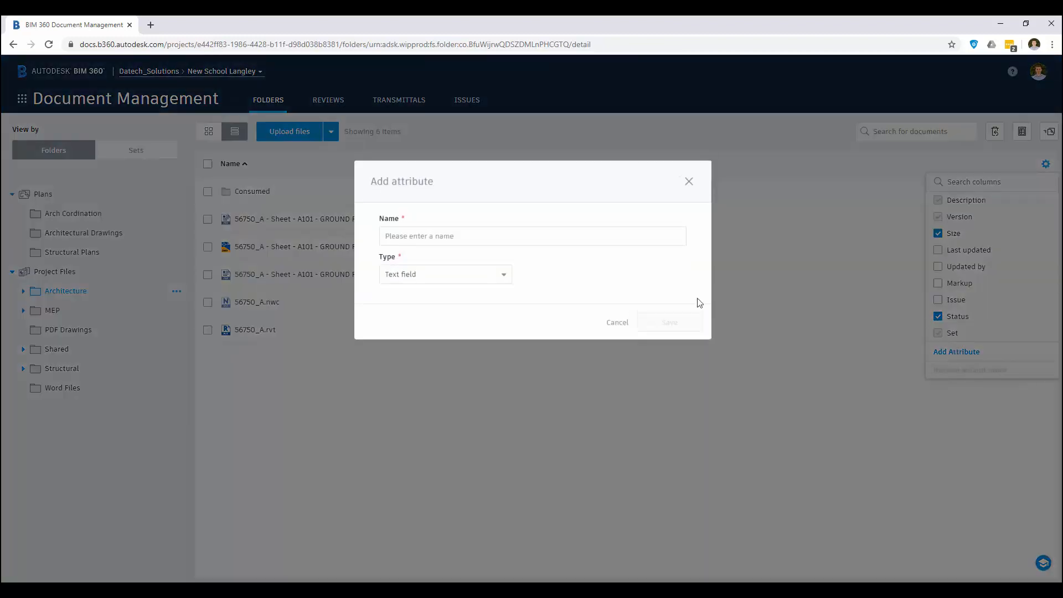
left_click(473, 235)
type("REVISION")
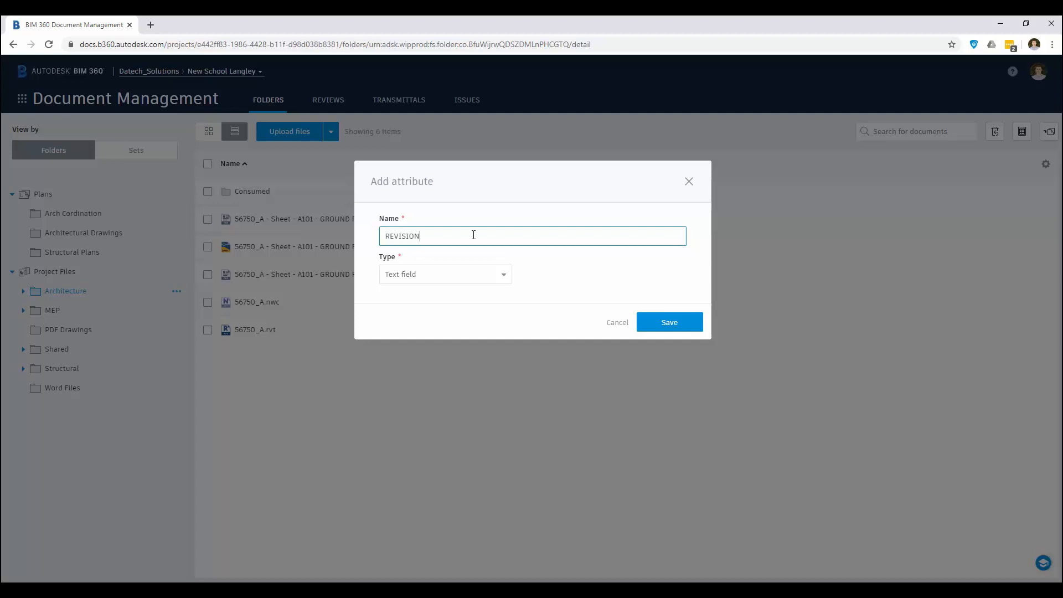
left_click(504, 275)
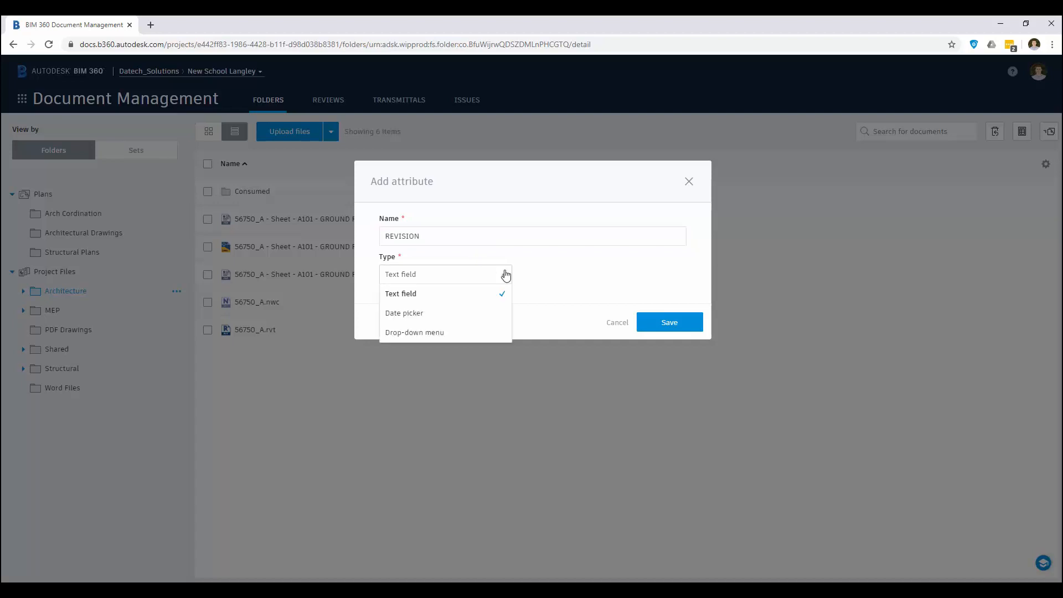
left_click(467, 297)
left_click(670, 324)
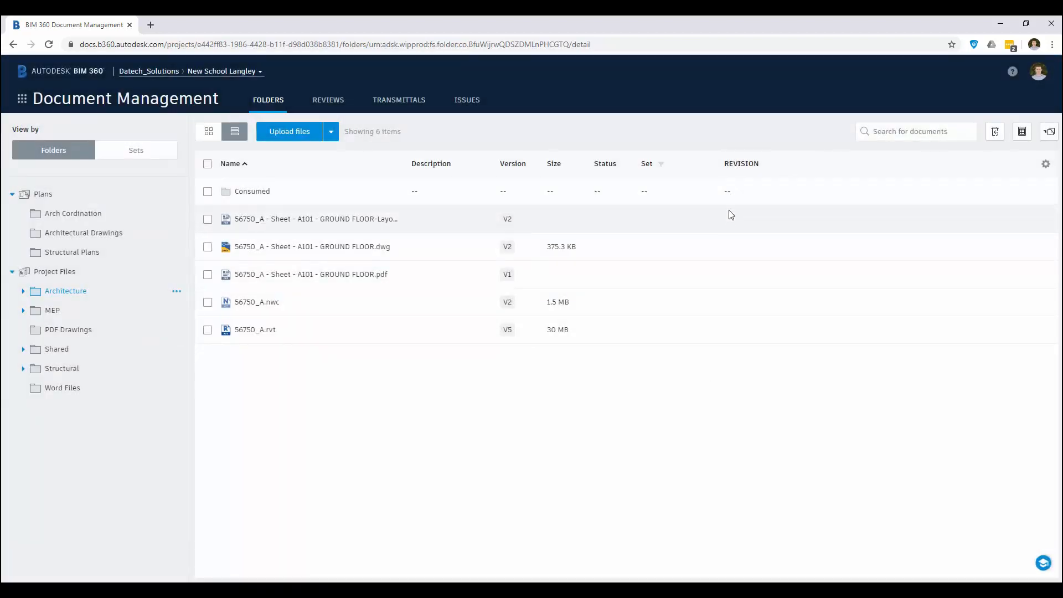
- Set the REVISION value of the A101 "GROUND FLOOR-Layo..." sheet in the Architecture folder to P01.02
mouse_move(730, 224)
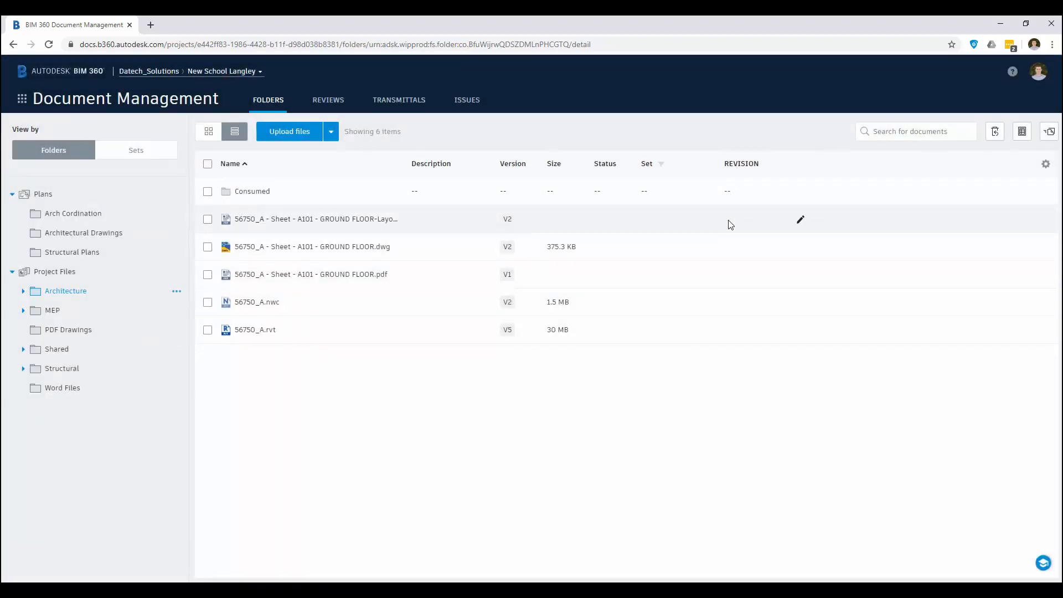
left_click(208, 221)
left_click(802, 221)
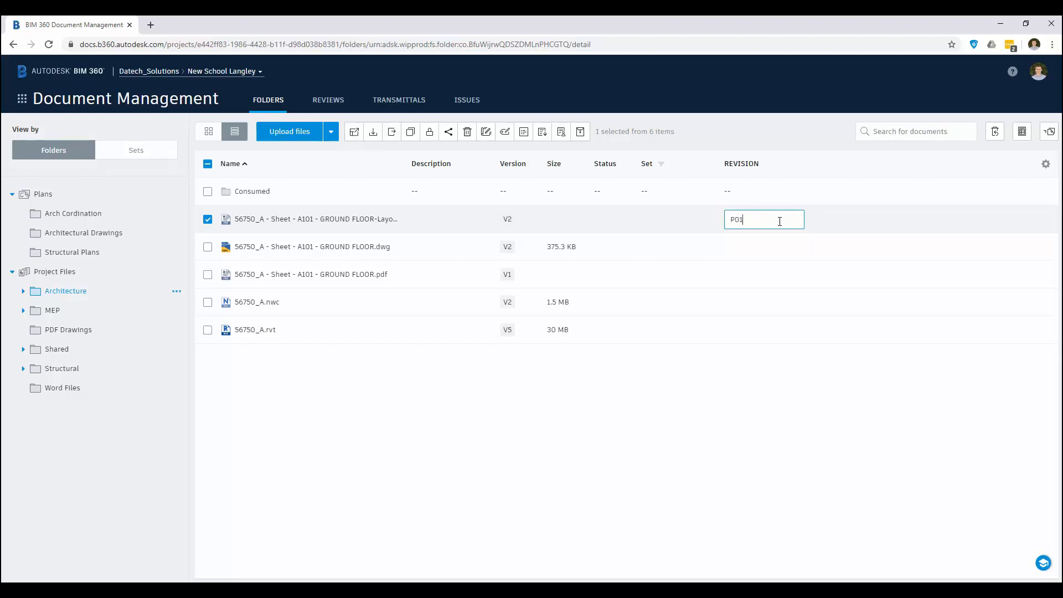
type("P01.2")
key("BackSpace")
type("02")
left_click(371, 444)
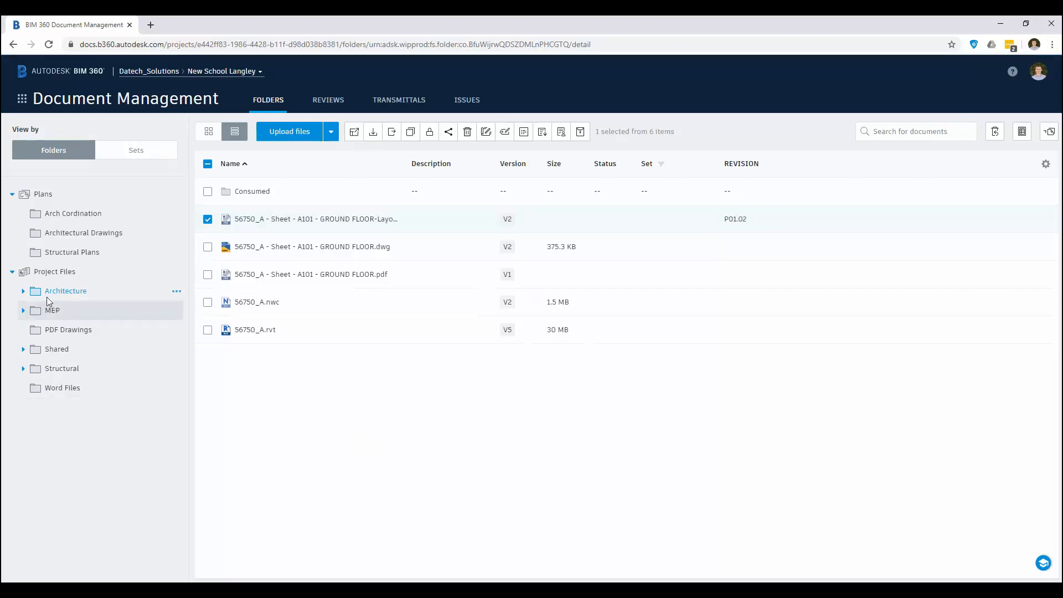
- Check Architecture's Consumed subfolder and its nested Structural folder in list view for the REVISION attribute
left_click(23, 291)
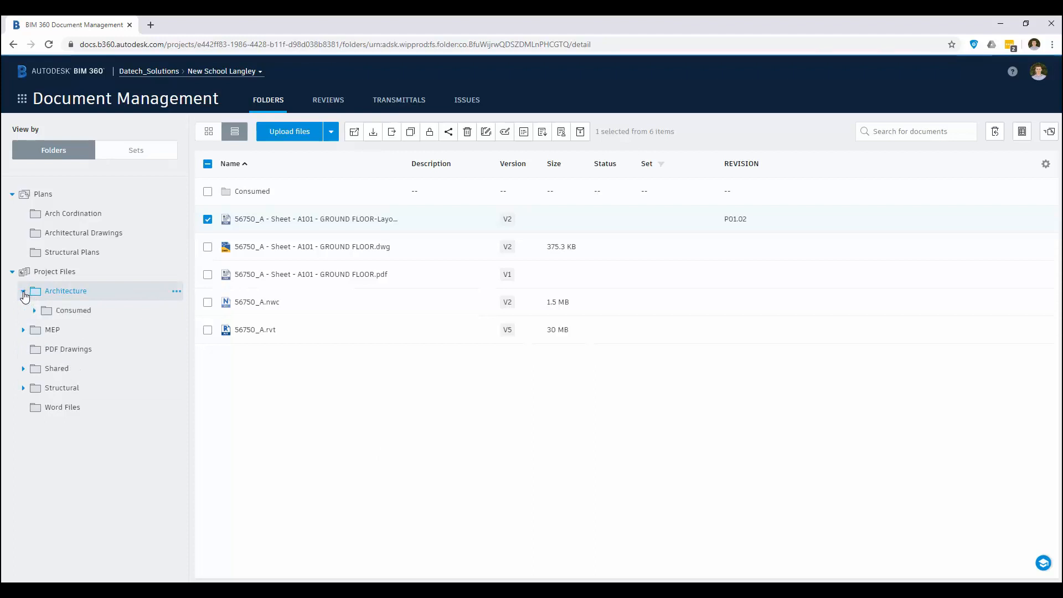
left_click(69, 311)
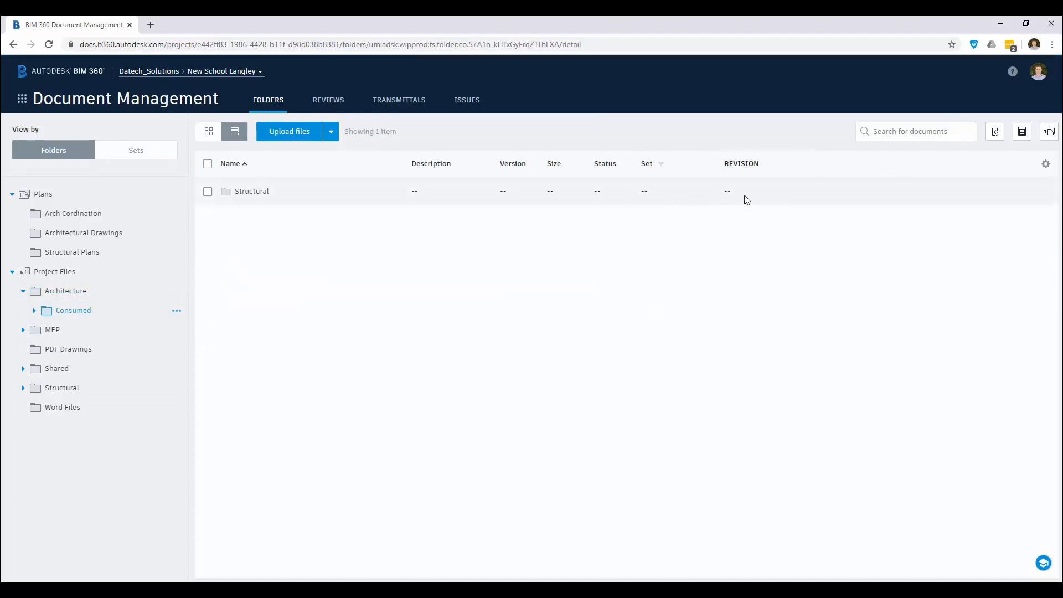
left_click(207, 192)
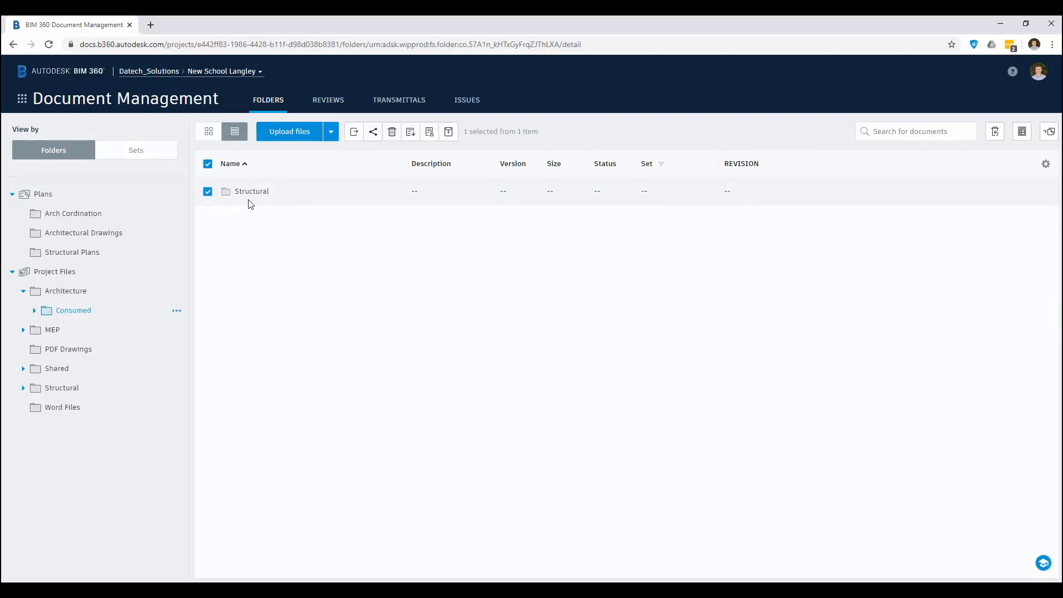
left_click(264, 194)
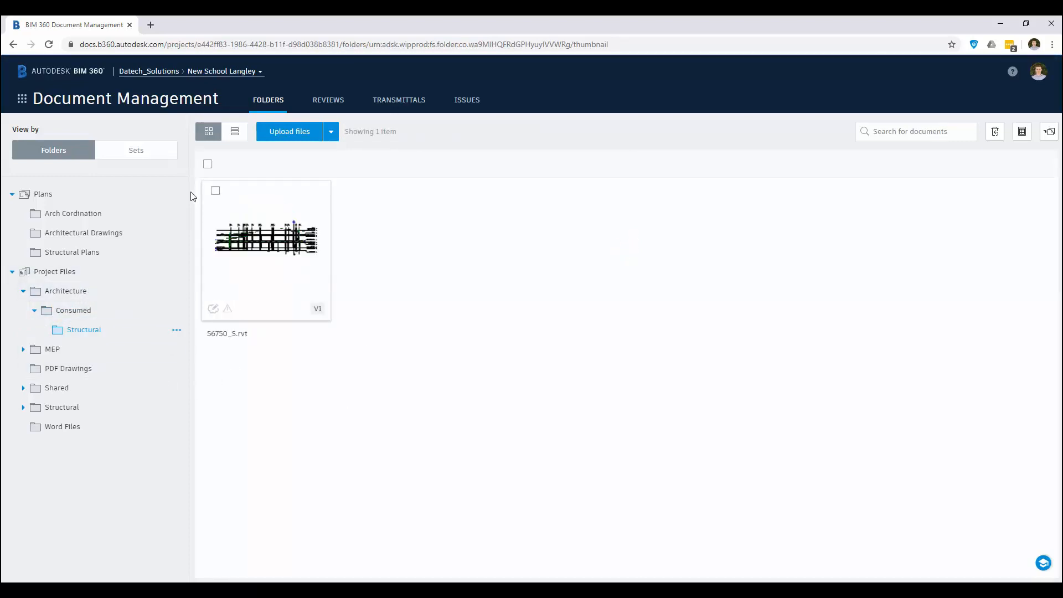
left_click(234, 131)
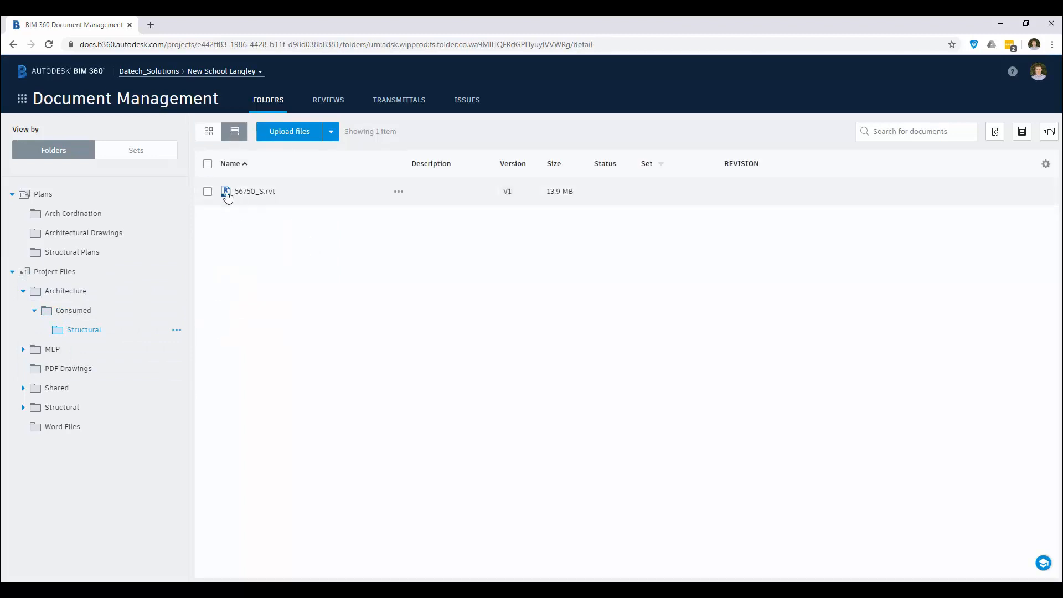
left_click(208, 165)
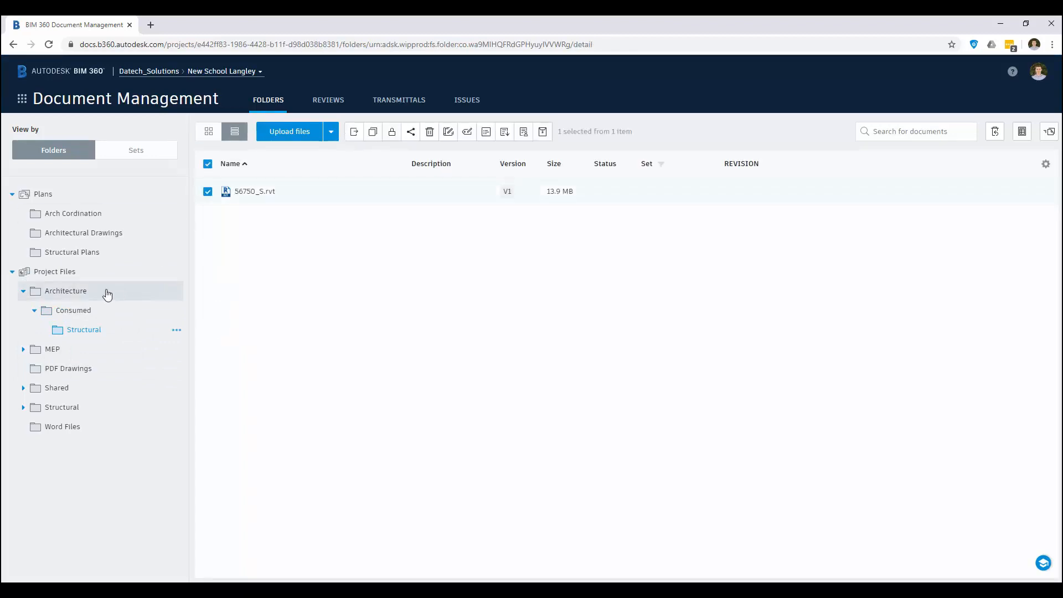
- Add a text field attribute named REVISION to the MEP folder
left_click(81, 357)
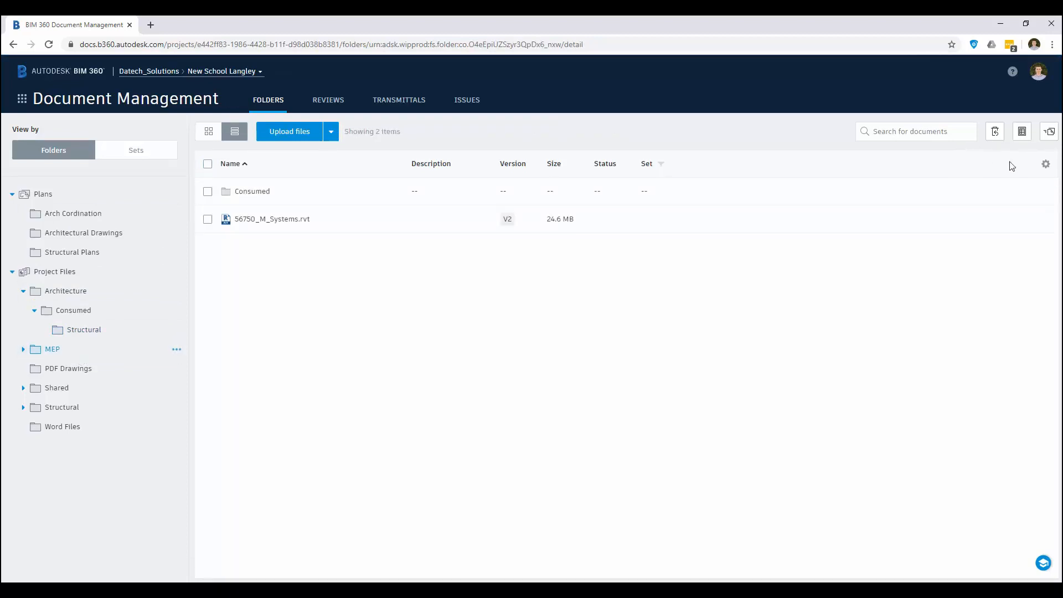
left_click(1044, 165)
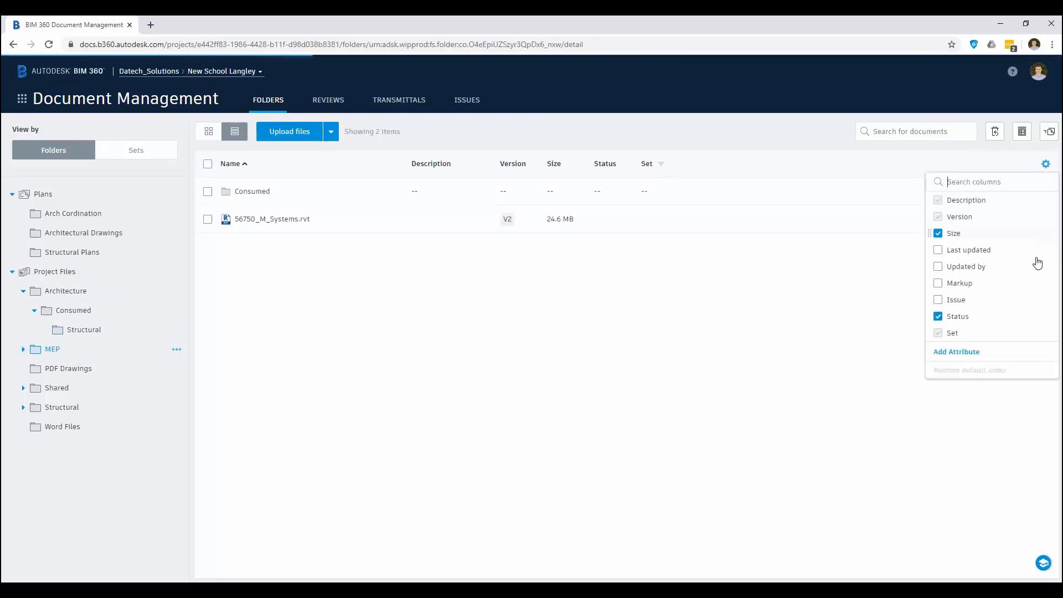
left_click(963, 359)
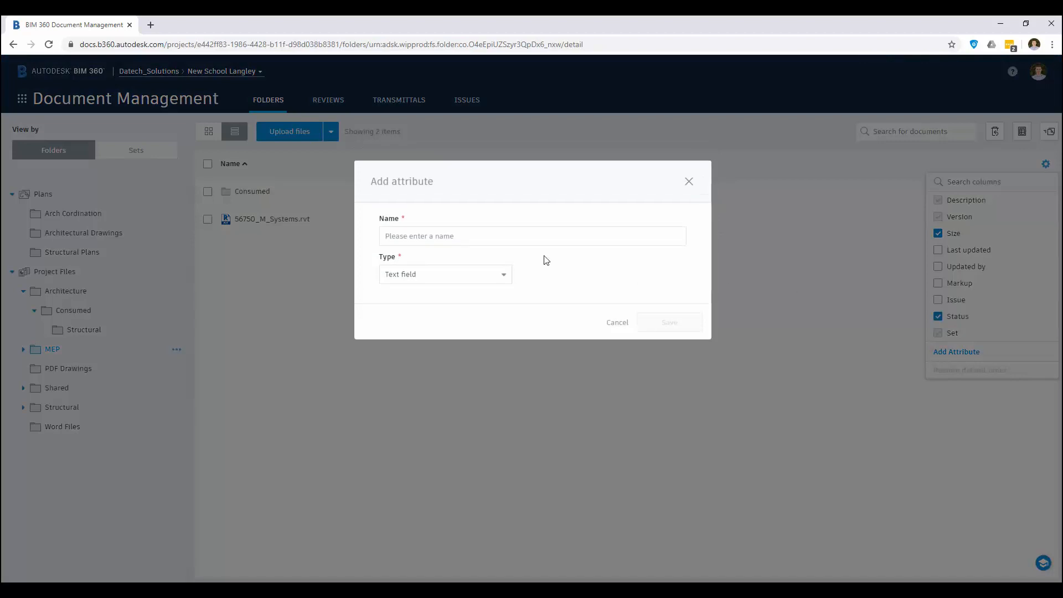
left_click(549, 236)
type("revision")
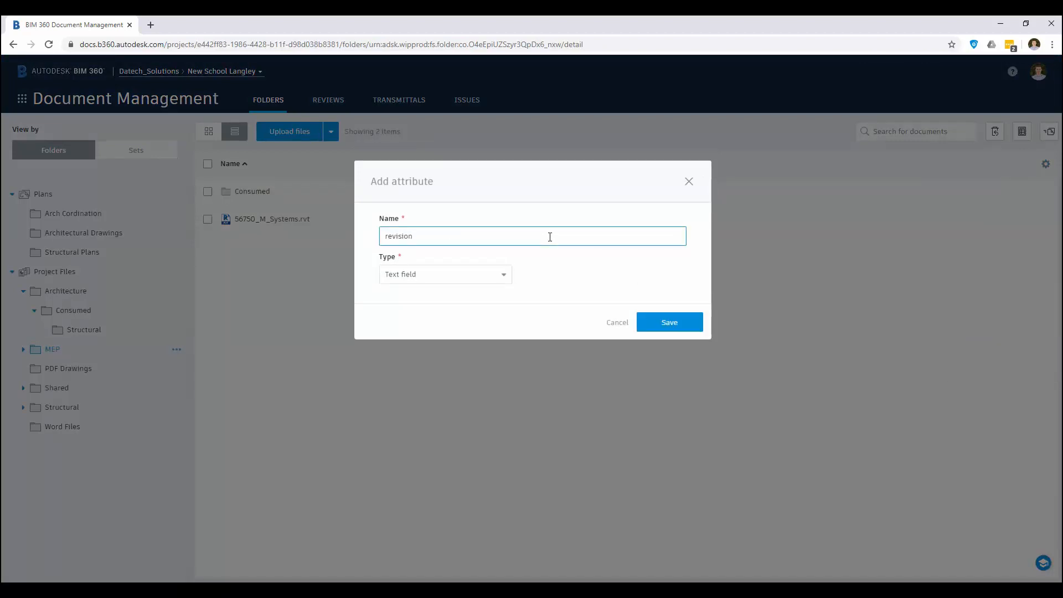
left_click_drag(550, 237, 323, 238)
type("REVISION")
left_click(670, 325)
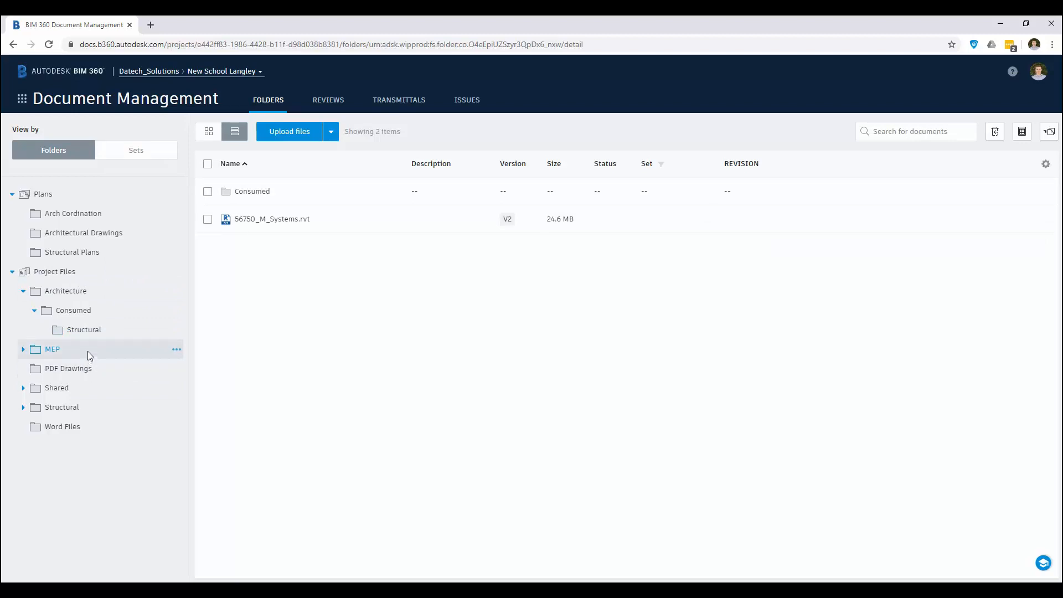
- Move the A101 "GROUND FLOOR-Layo..." sheet from the Architecture folder to the MEP folder and check its REVISION value there
left_click(68, 291)
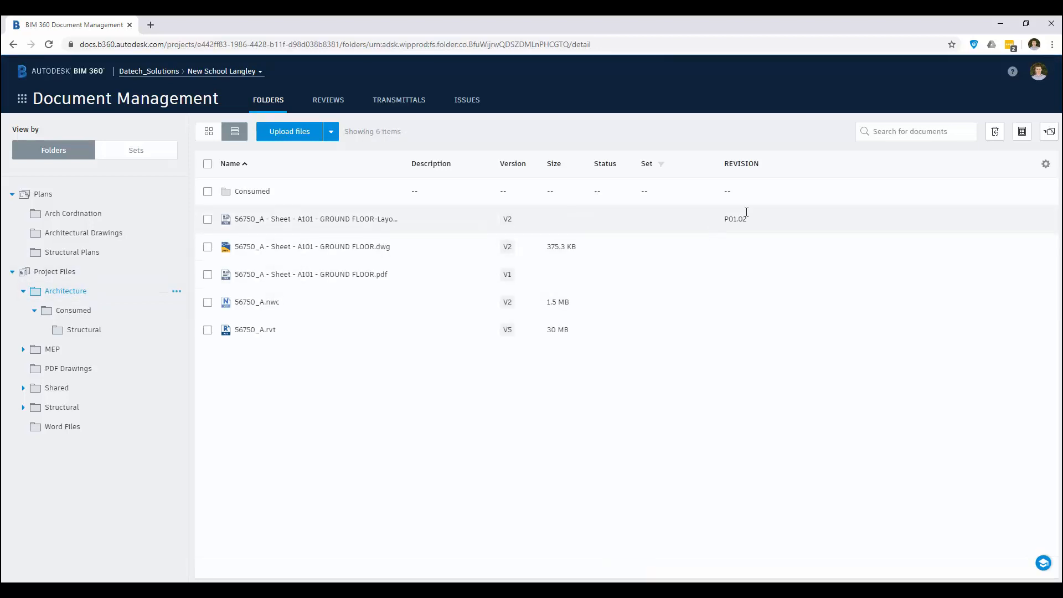
left_click(208, 220)
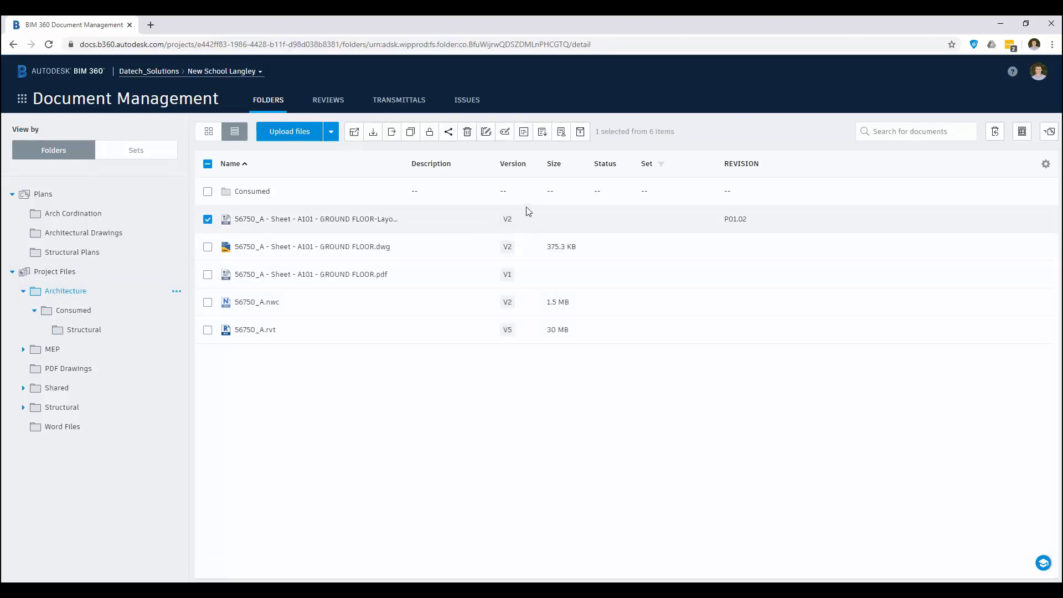
left_click(393, 133)
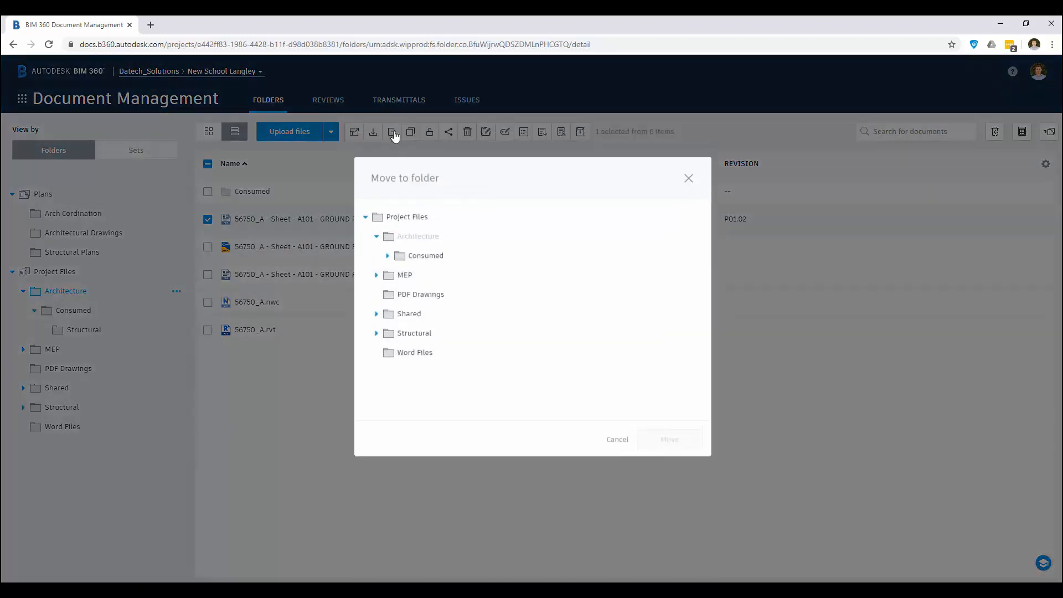
left_click(406, 276)
left_click(680, 443)
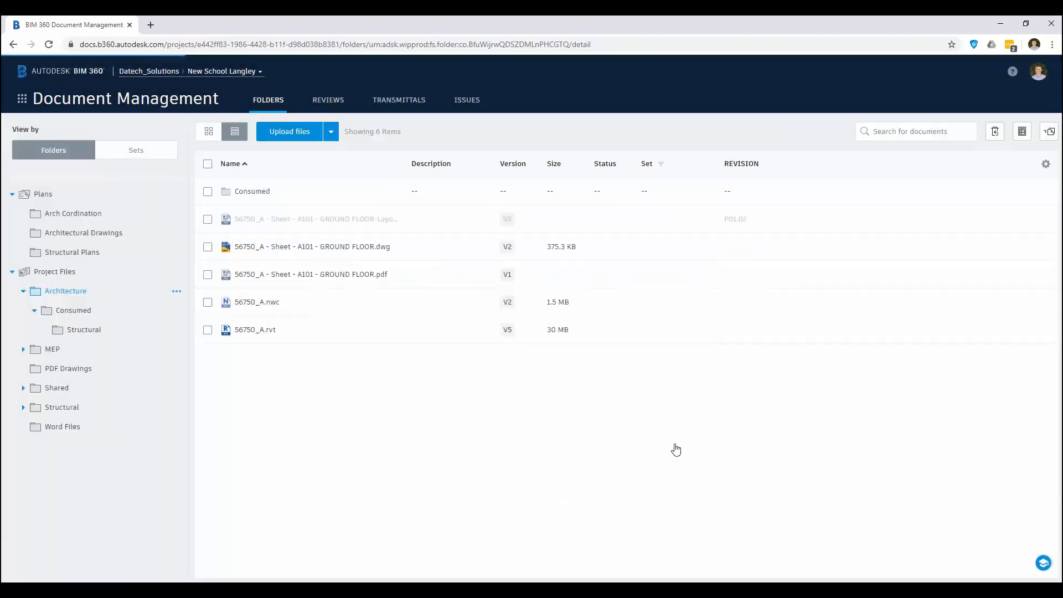
left_click(109, 357)
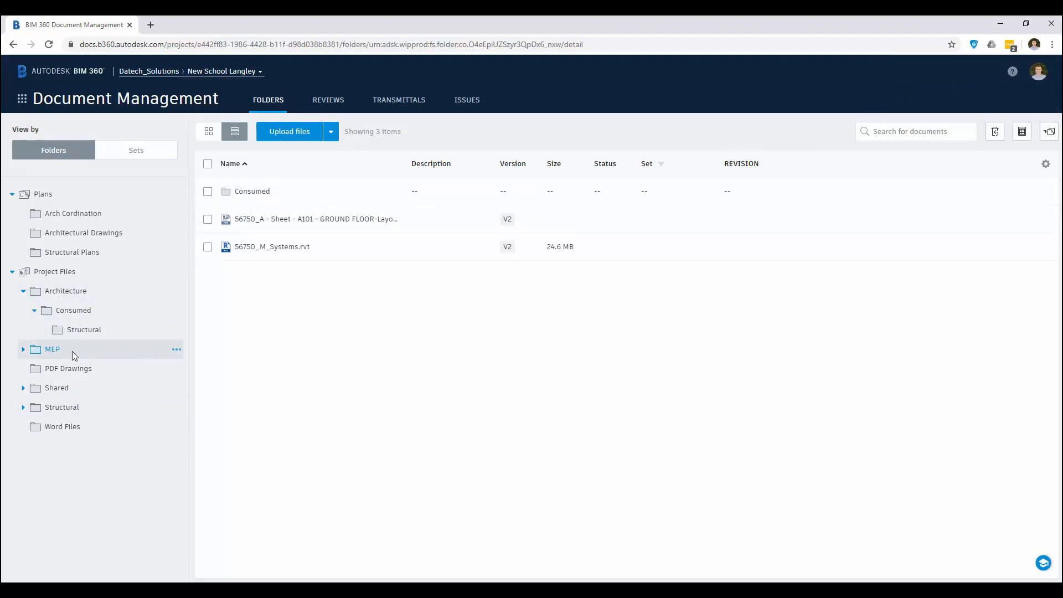
- Add a text field attribute named REV to the top-level Project Files folder
left_click(175, 272)
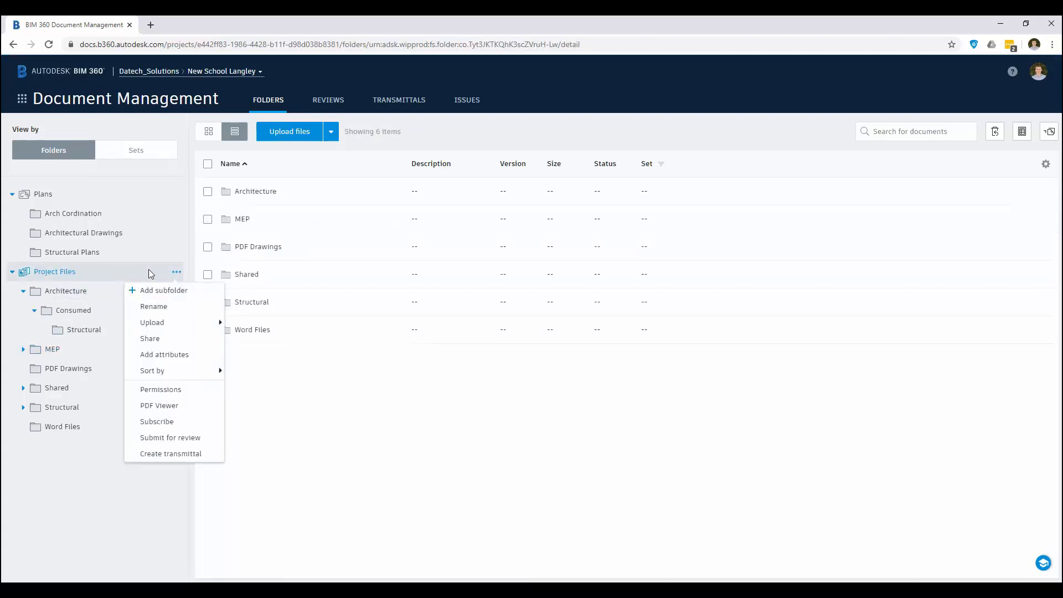
left_click(110, 272)
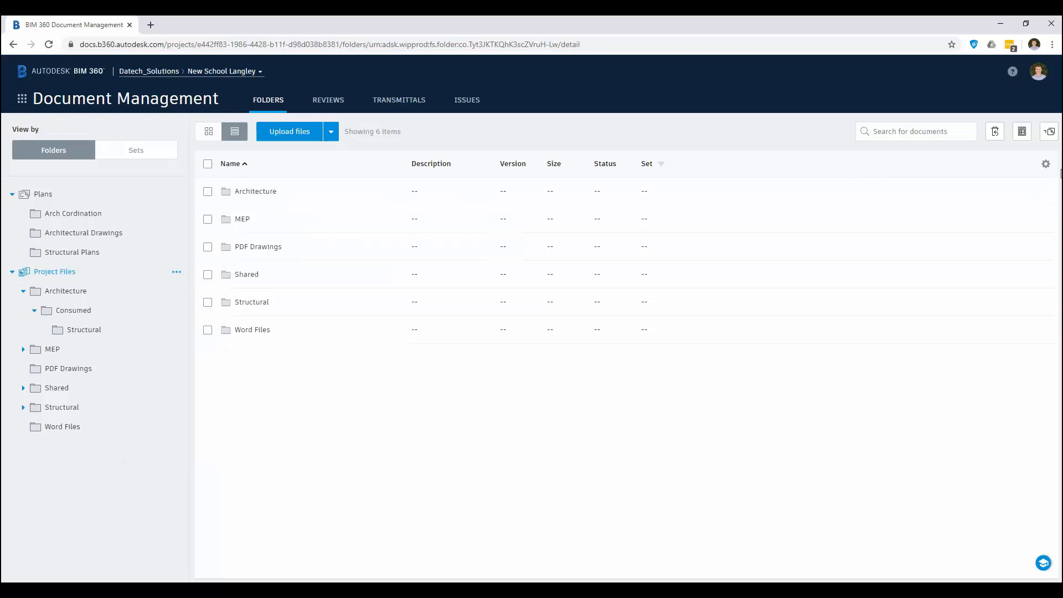
left_click(1047, 165)
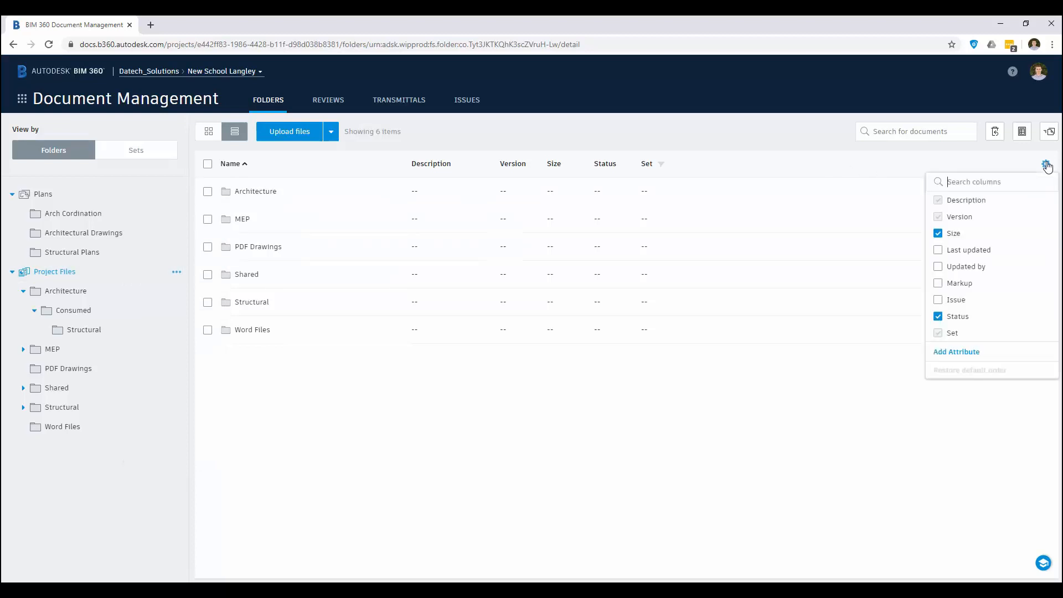
left_click(963, 352)
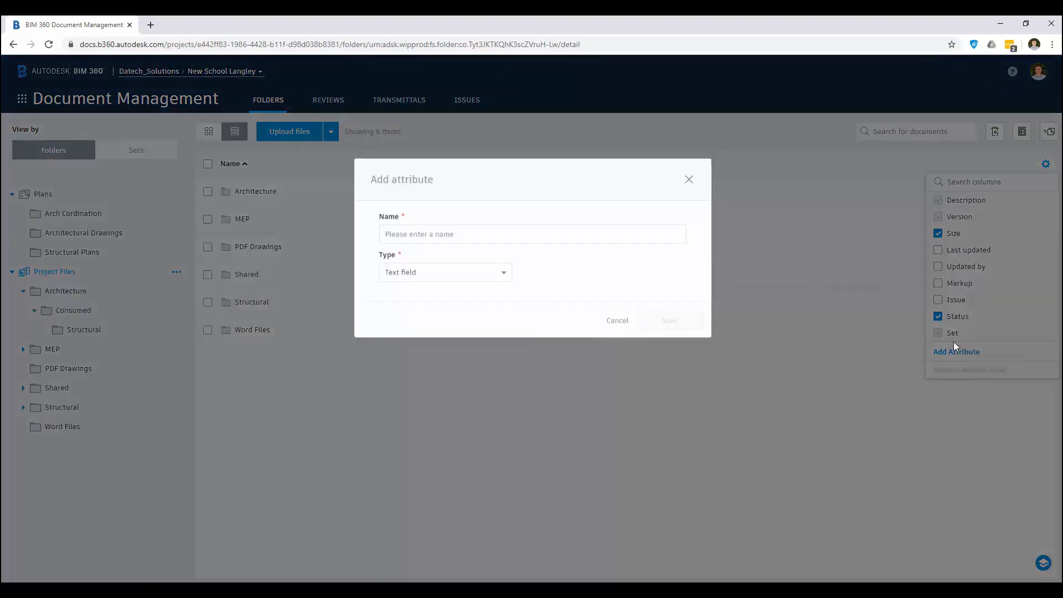
left_click(488, 236)
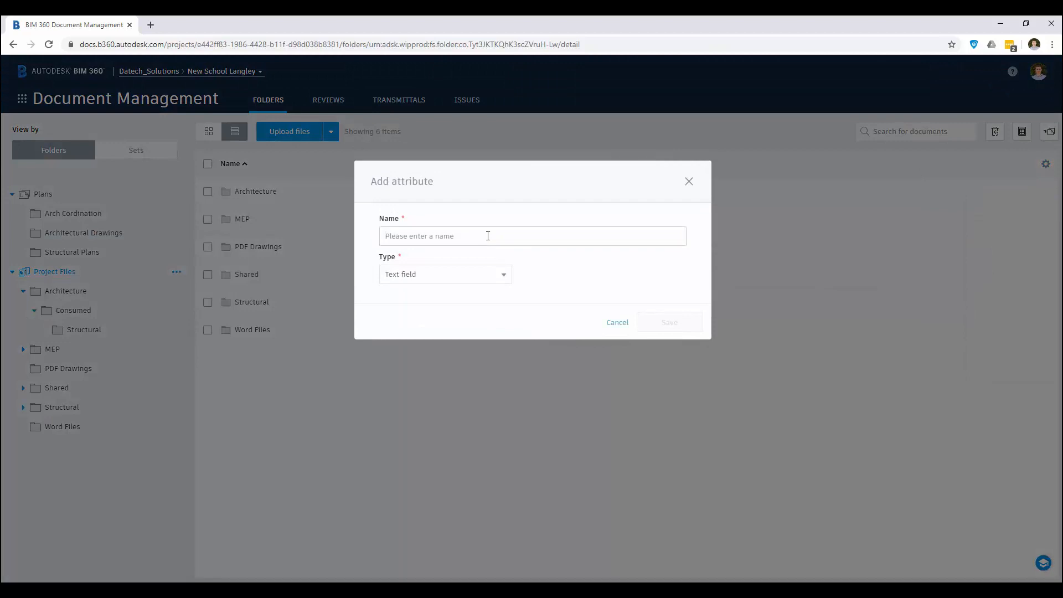
left_click(488, 237)
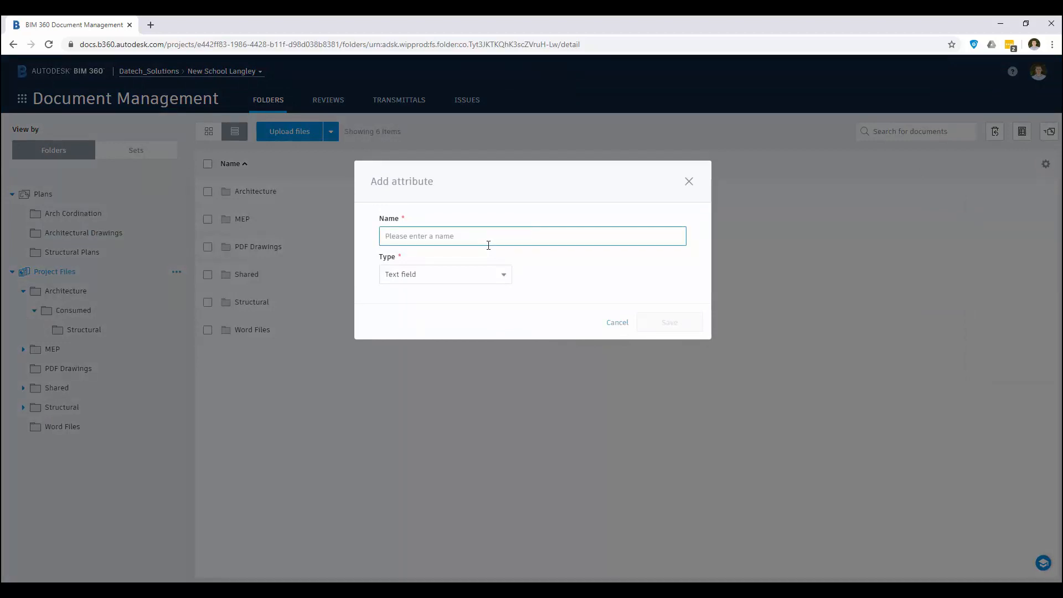
type("REV")
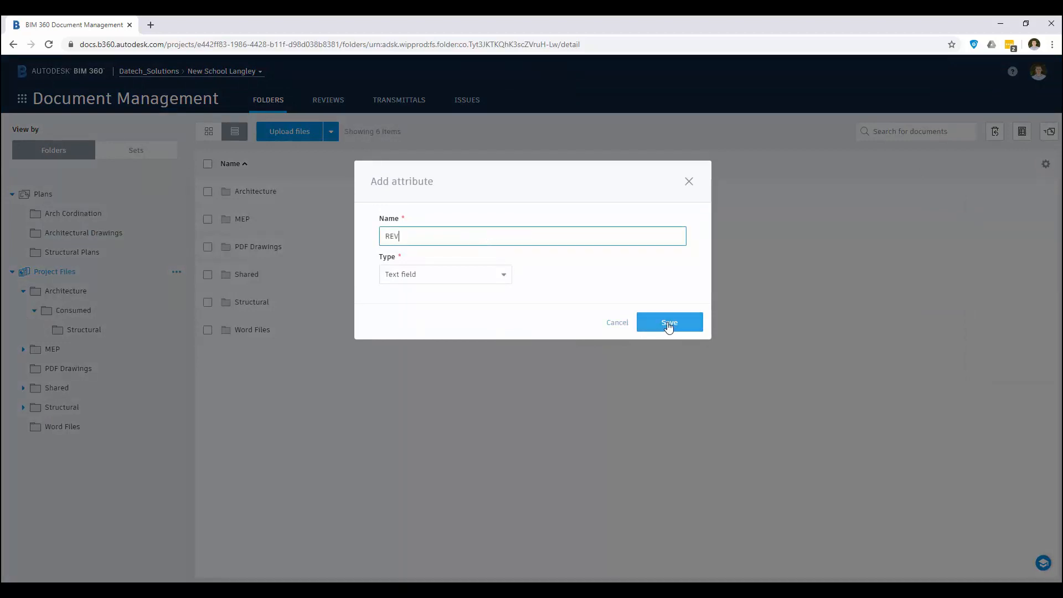
left_click(641, 325)
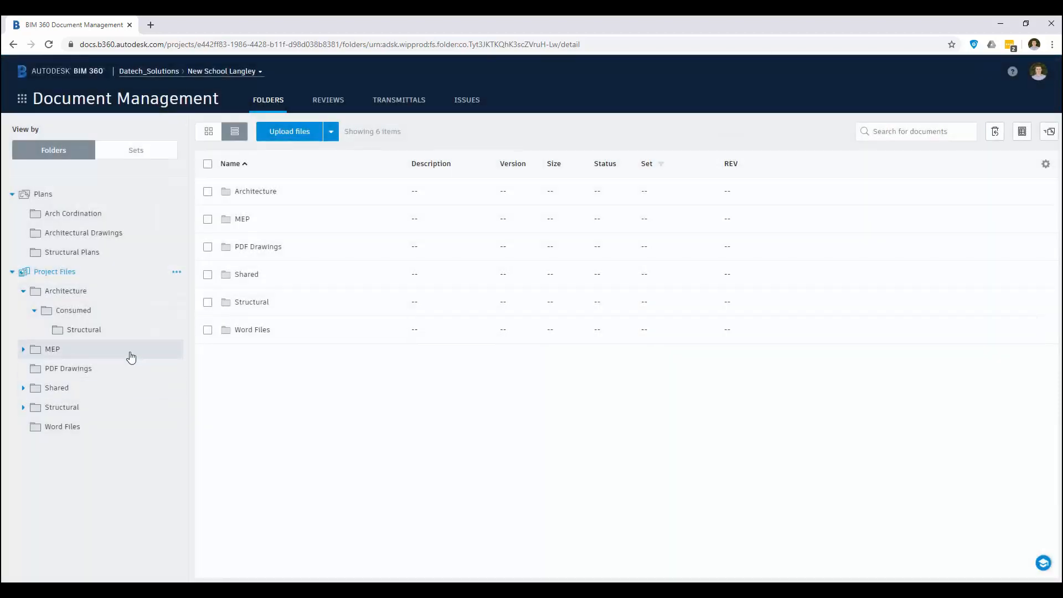
- Check the Architecture and MEP folders for the REV attribute, ending in the Architecture folder
left_click(116, 299)
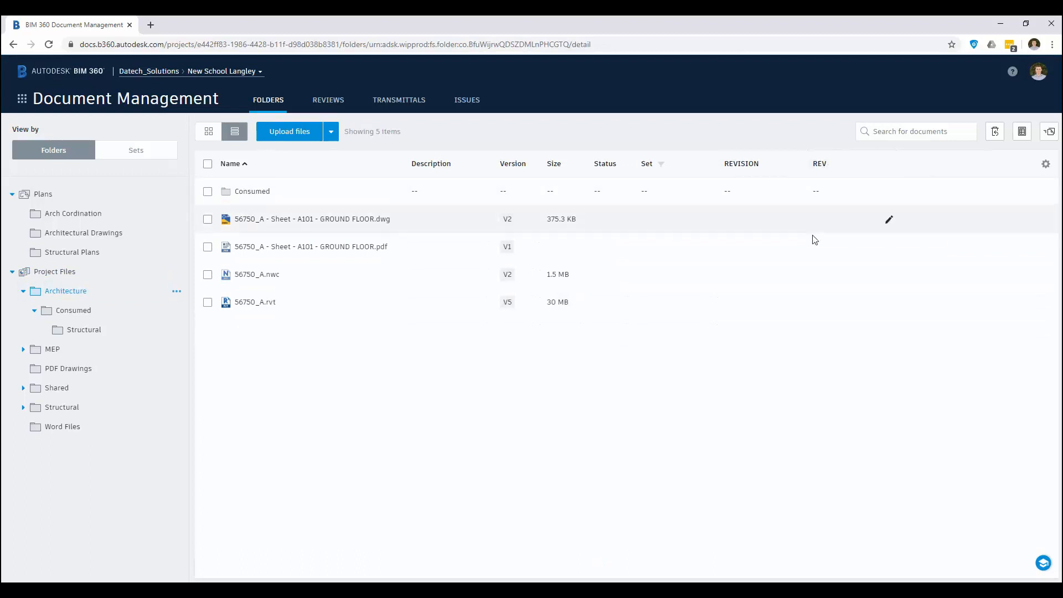
left_click(127, 311)
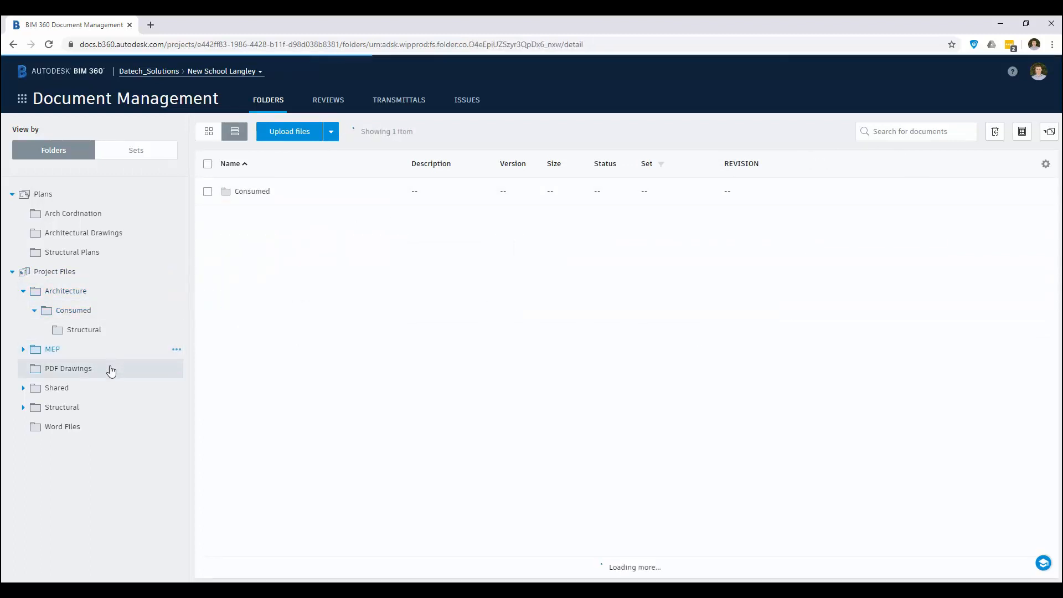
left_click(76, 293)
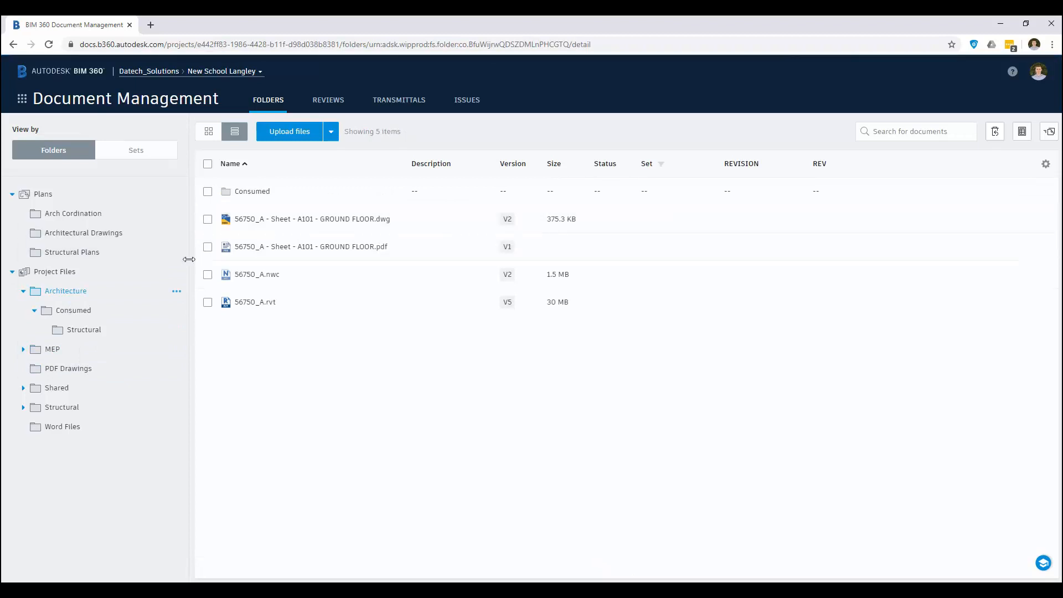
- Set the REV value of "56750_A - Sheet - A101 - GROUND FLOOR.pdf" in the Architecture folder to P02.05
left_click(207, 247)
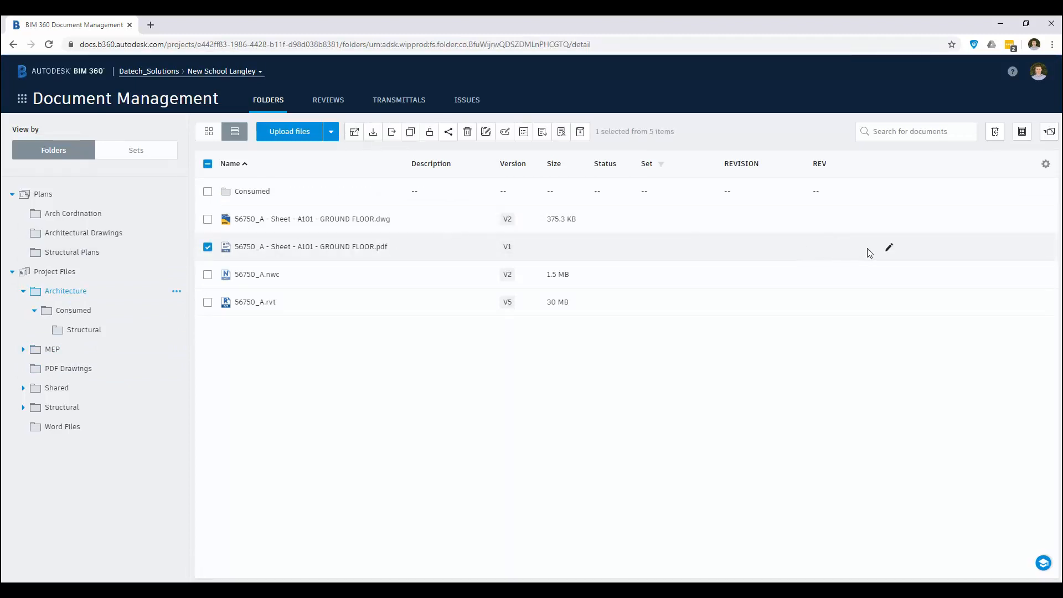
left_click(889, 250)
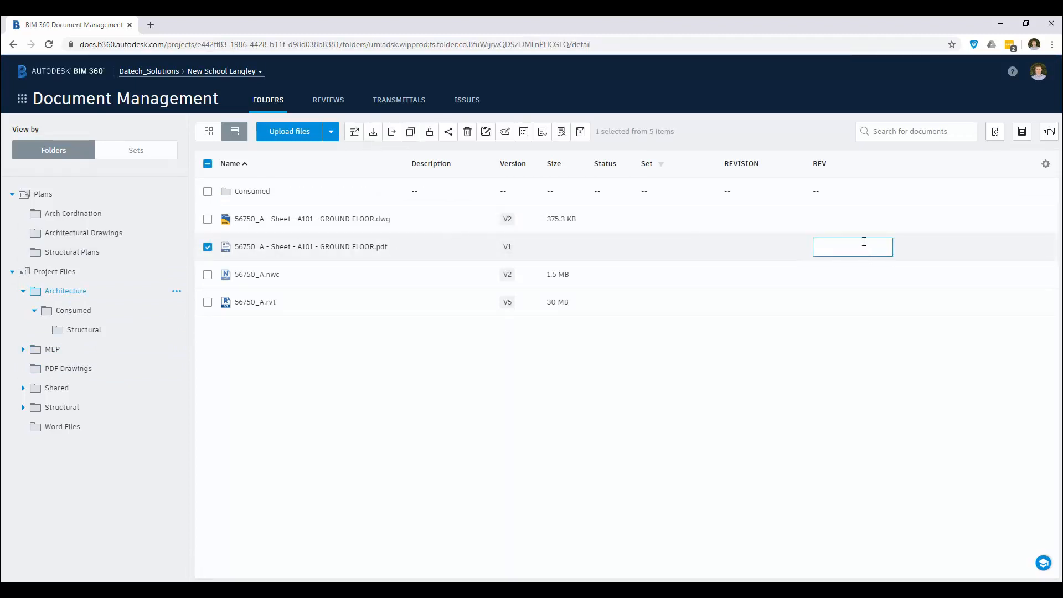
type("p")
key("BackSpace")
type("P02.05")
key("Return")
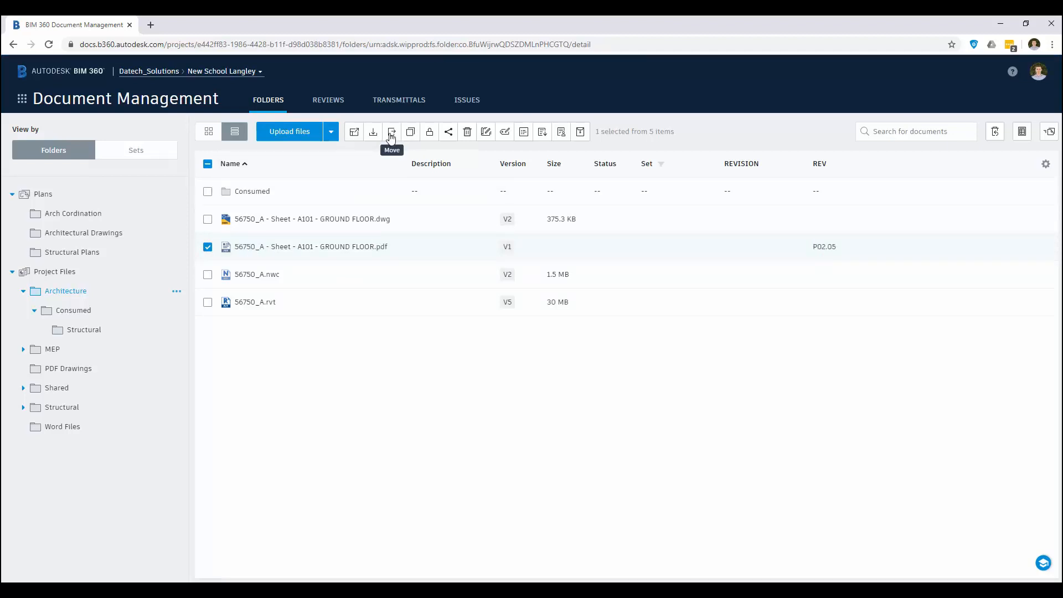
- Move the A101 GROUND FLOOR.pdf sheet from Architecture to the MEP folder, check its REV value there, and return to Project Files
left_click(391, 135)
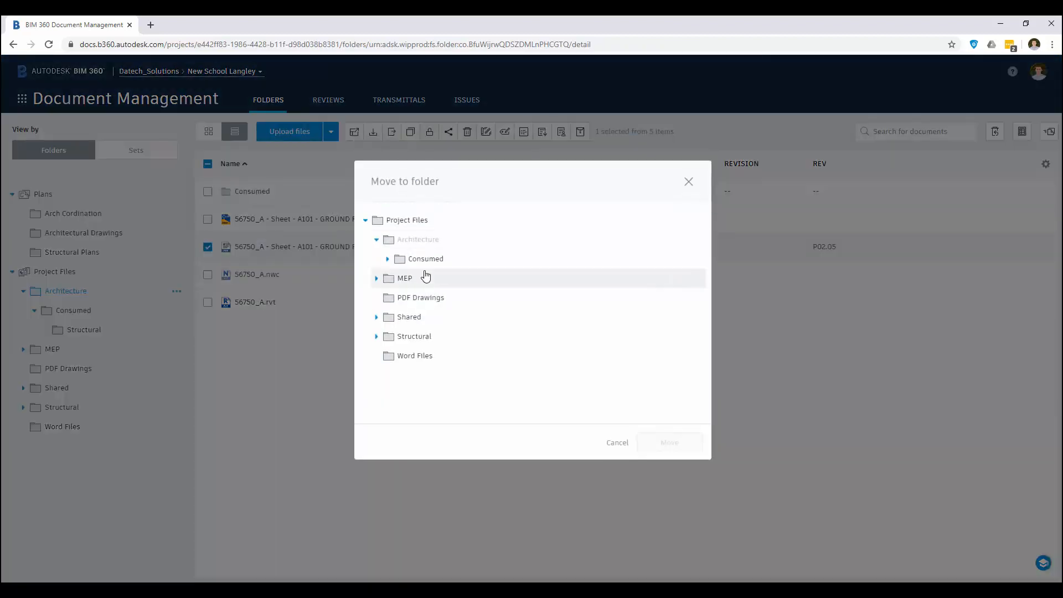
left_click(463, 277)
left_click(681, 445)
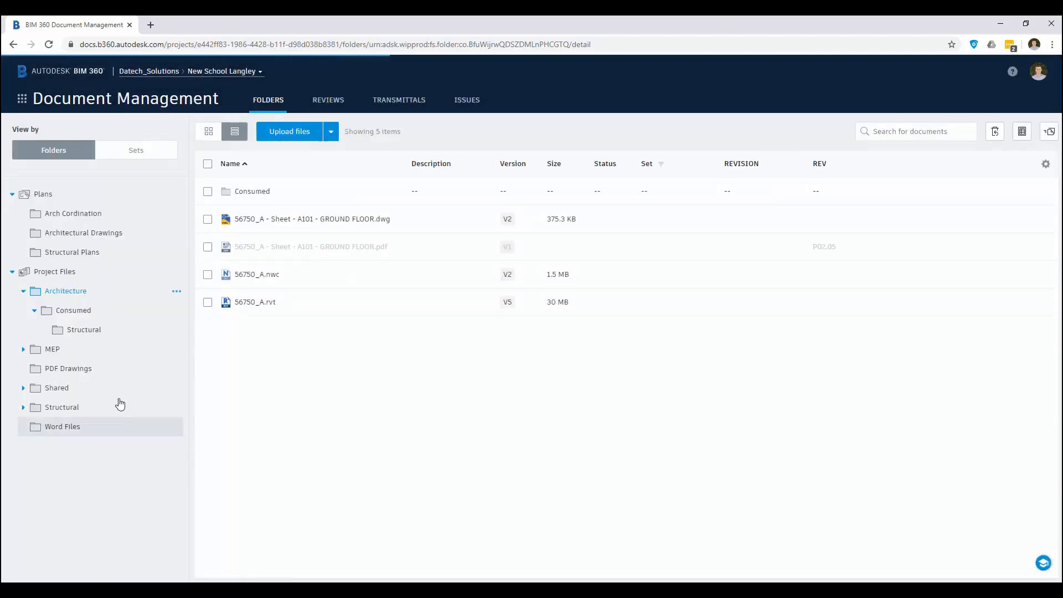
left_click(118, 355)
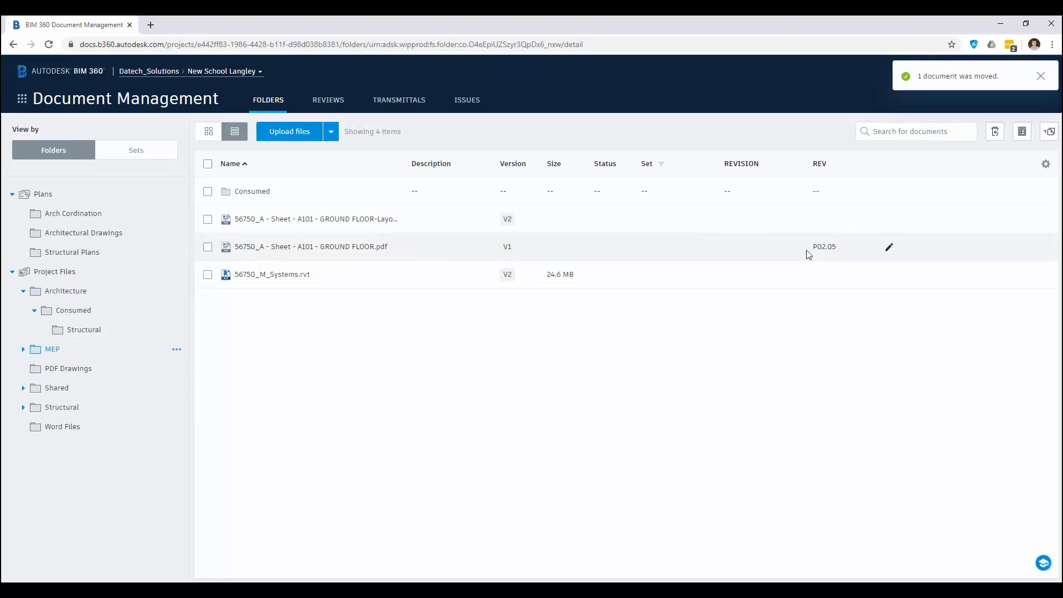
left_click(101, 278)
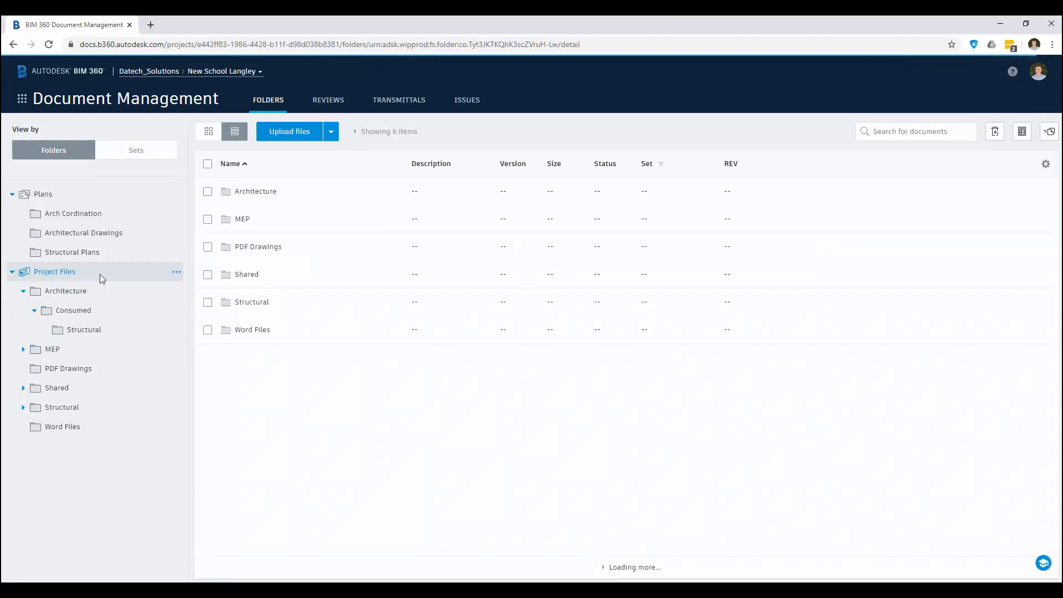